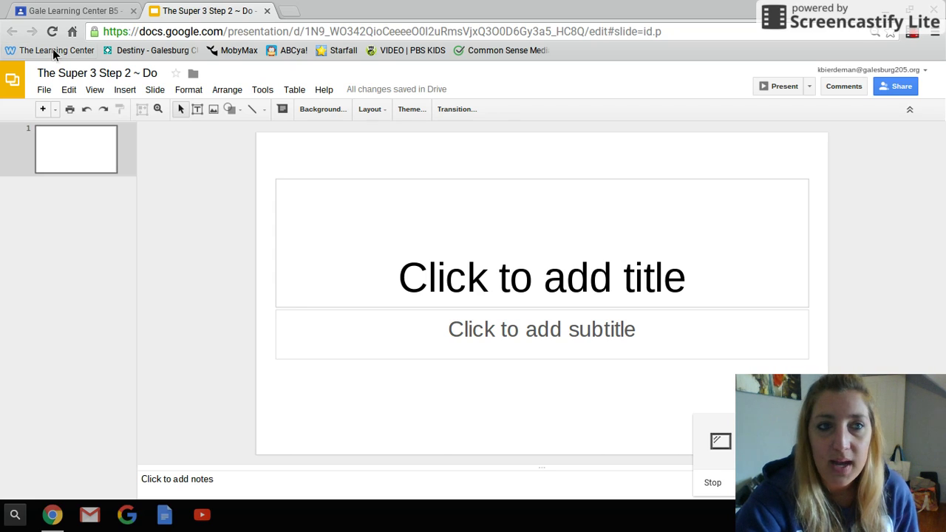
- Switch to the Gale Learning Center tab showing the Classroom assignment post
click(65, 12)
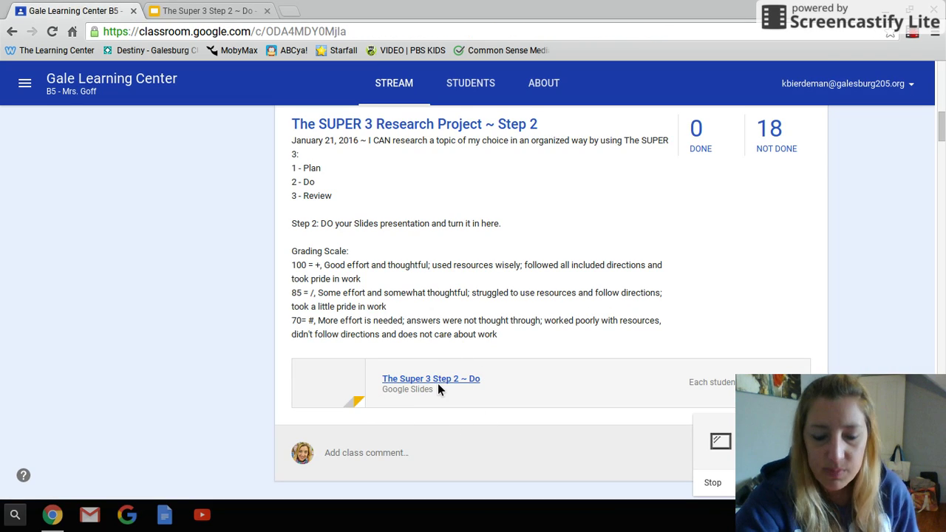
- Open the attached 'The Super 3 Step 2 ~ Do' presentation from the assignment
click(397, 382)
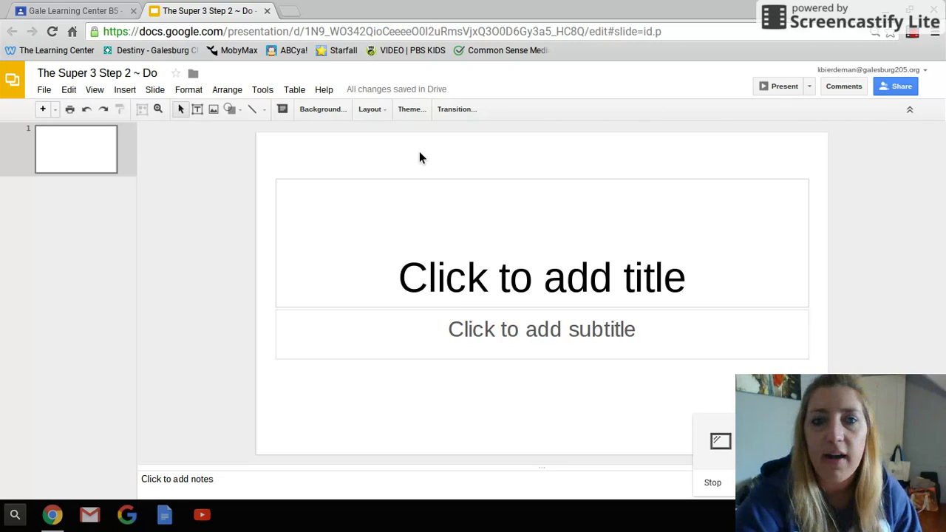
- Try the Simple Dark theme, then apply the Pop theme and close the themes panel
click(407, 109)
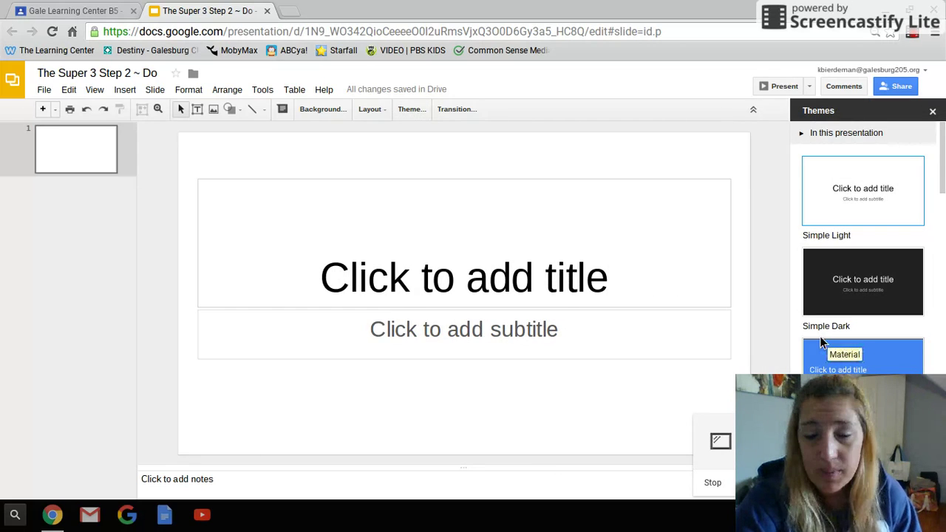
click(878, 286)
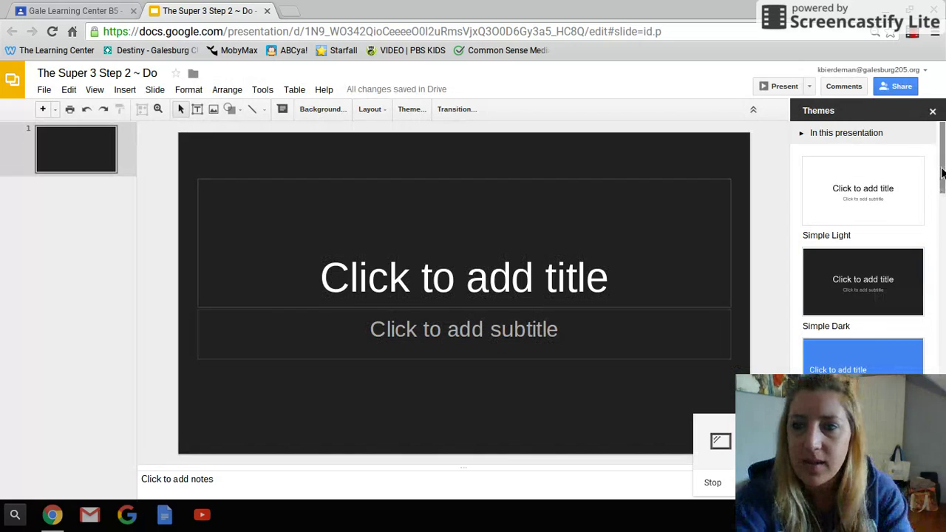
scroll(942, 233, down, 3)
drag(942, 234, 941, 187)
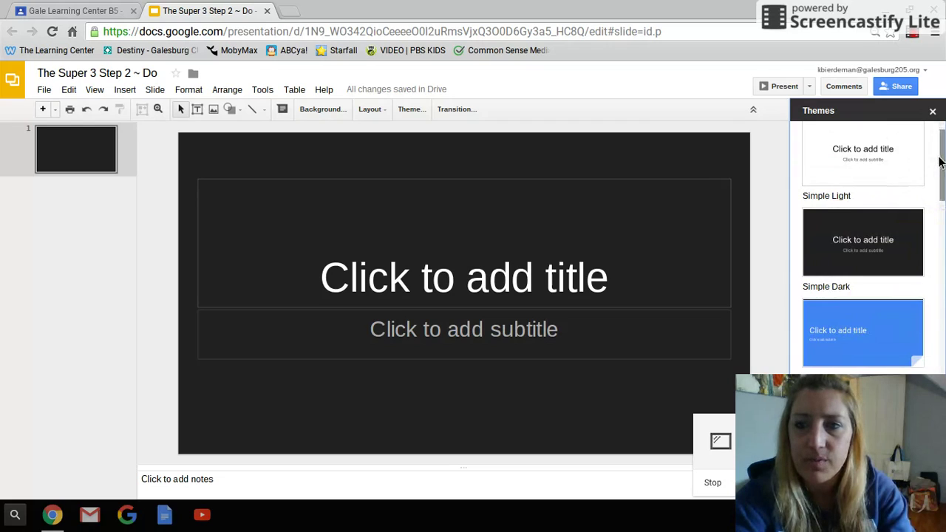
drag(940, 161, 930, 355)
click(902, 340)
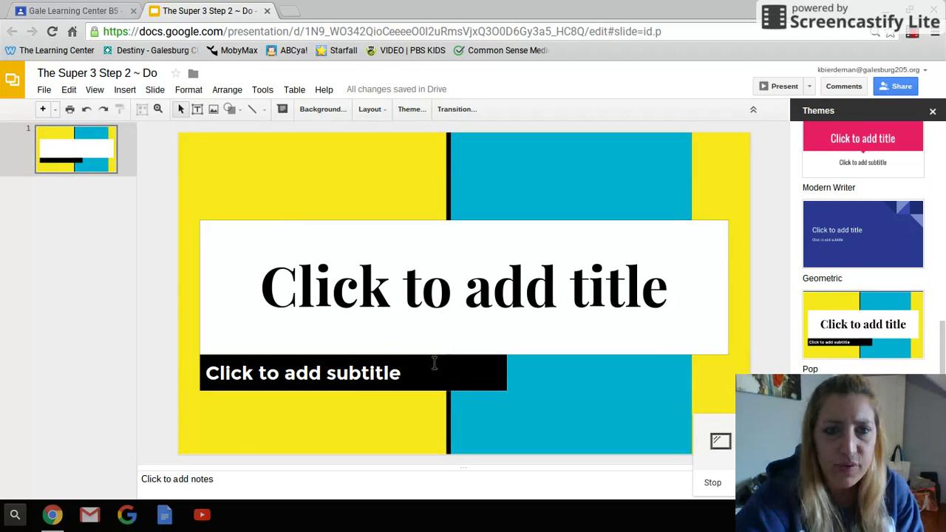
click(933, 114)
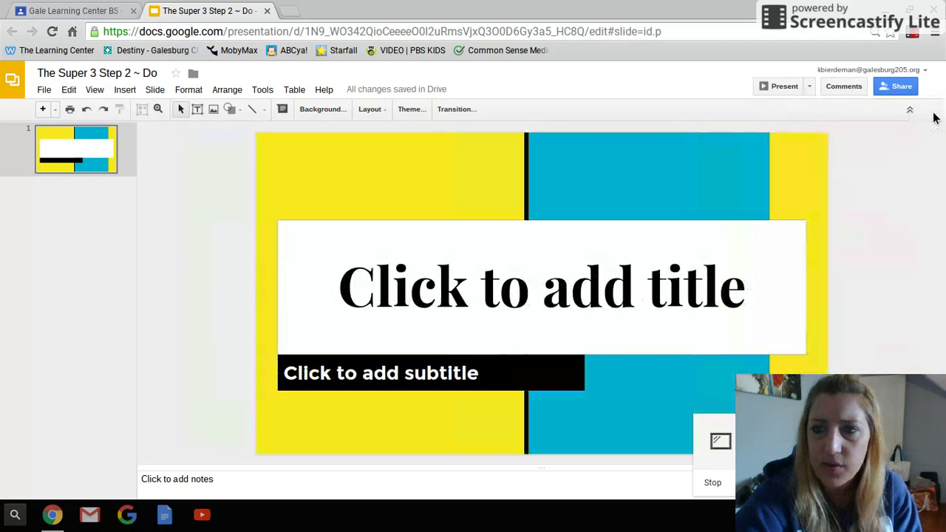
- Title the first slide 'Hoverboards' and add the author's byline as the subtitle
click(473, 296)
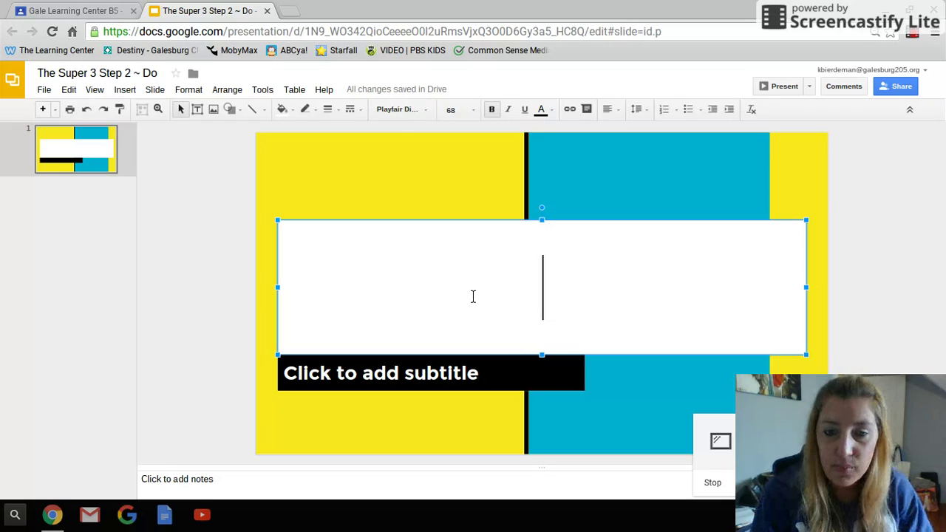
text(Hoverbo)
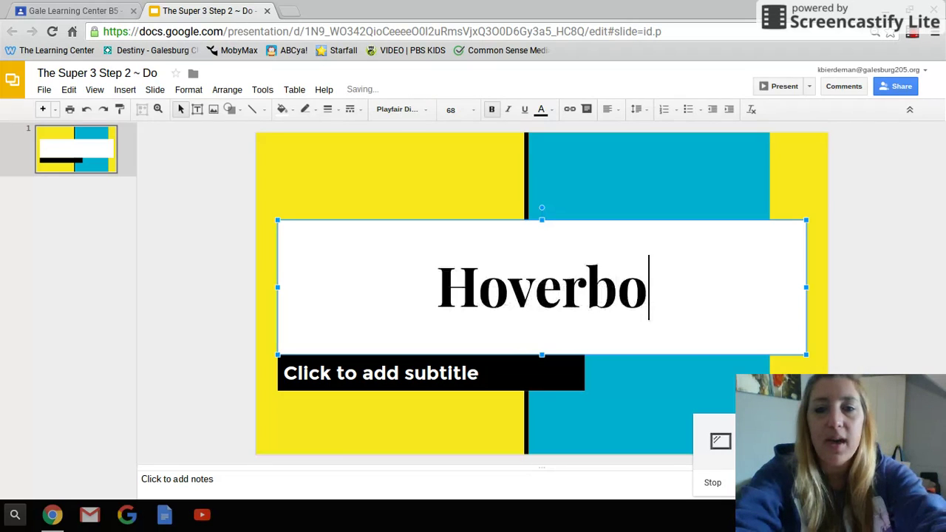
text(ards)
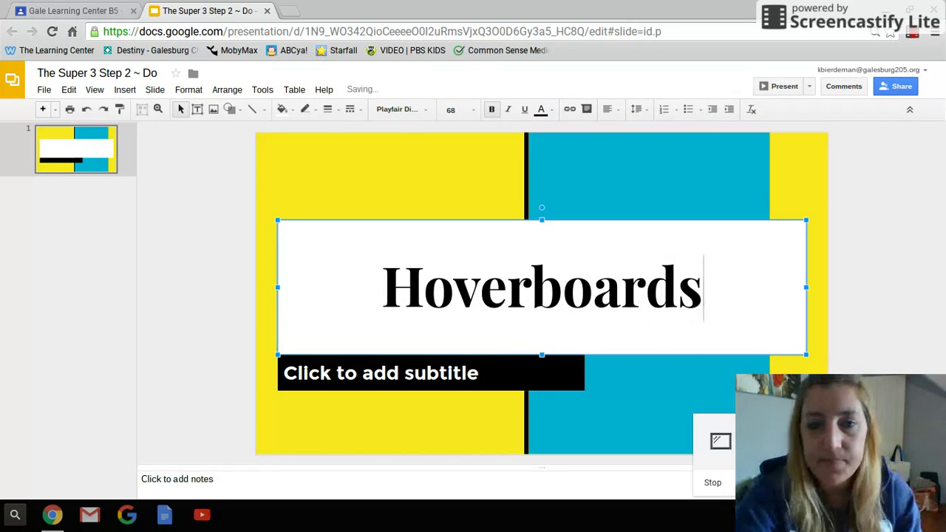
click(452, 376)
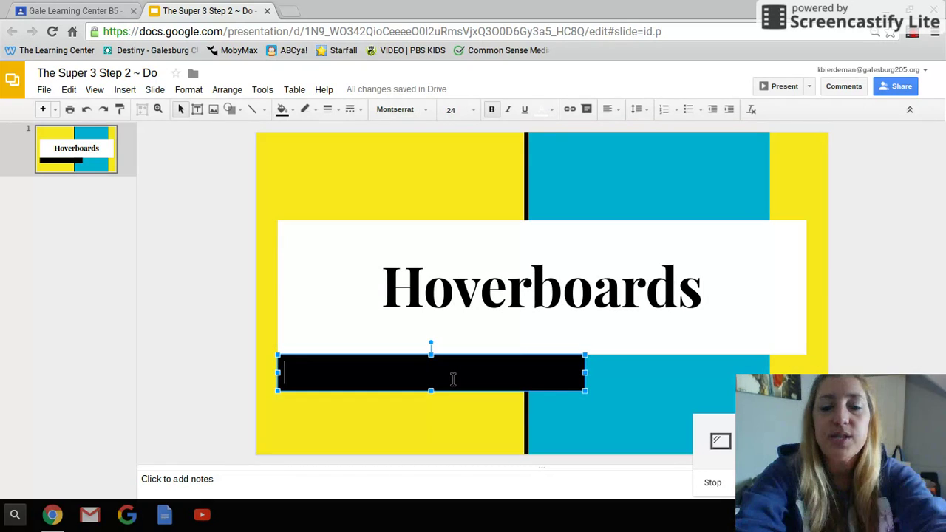
text(By Miss B)
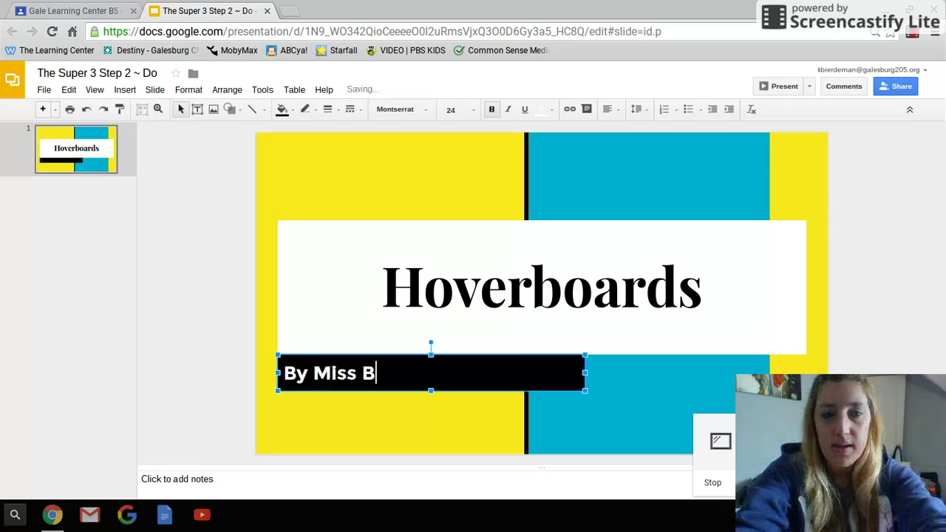
text(ierdeman)
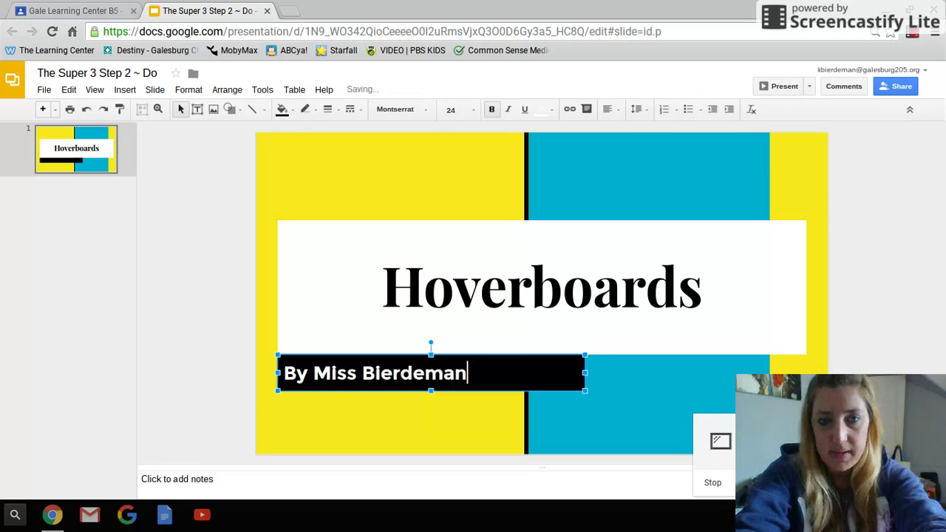
click(144, 349)
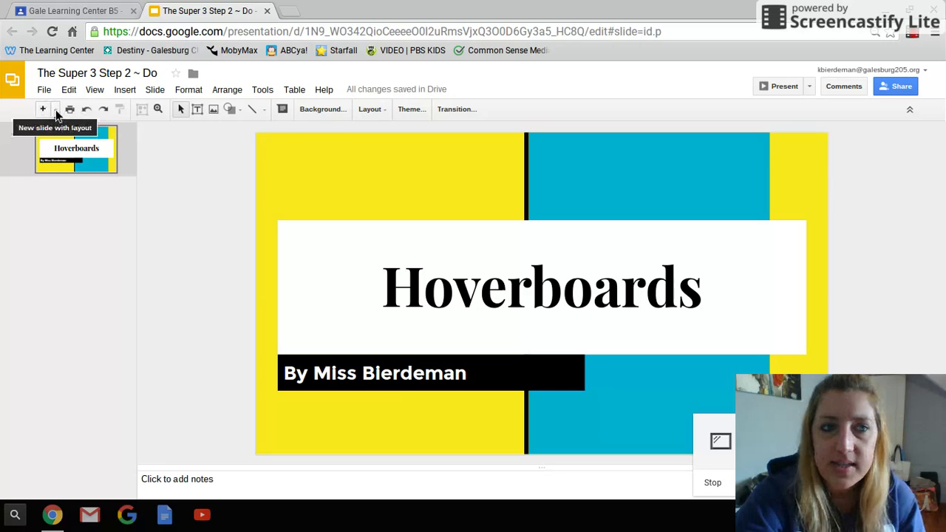
- Add a second slide using the Title and body layout, leaving its placeholders empty
click(56, 111)
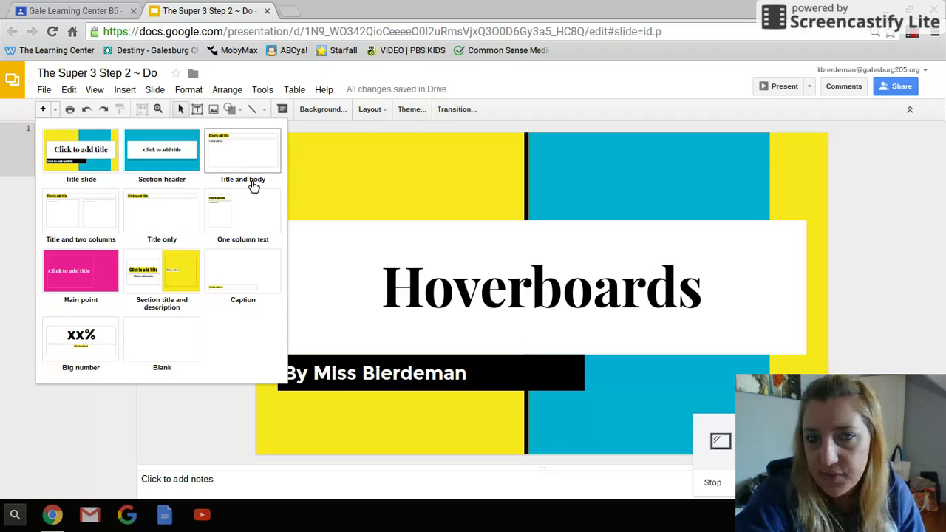
click(246, 166)
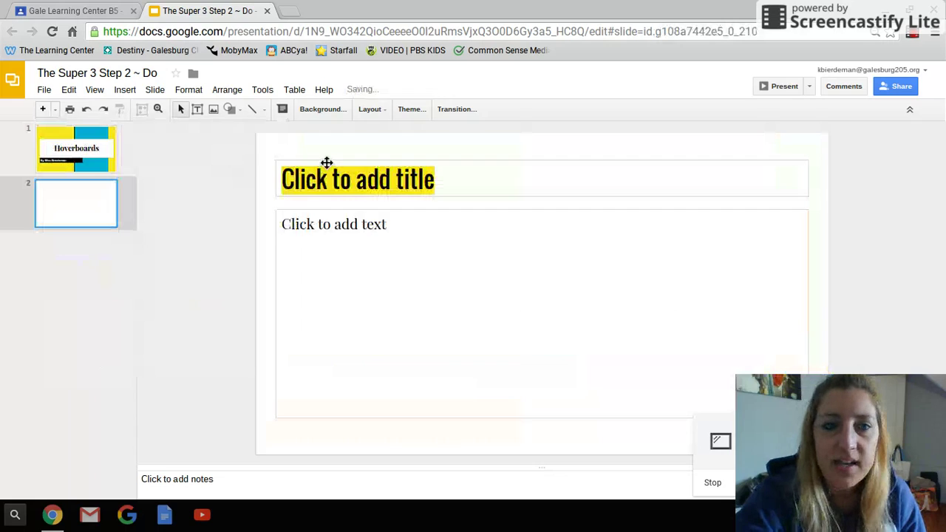
click(406, 180)
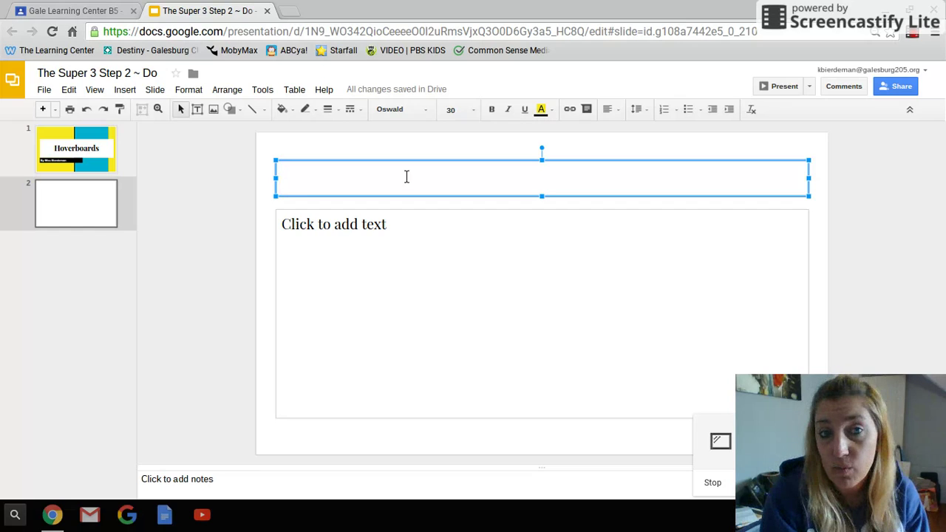
click(154, 212)
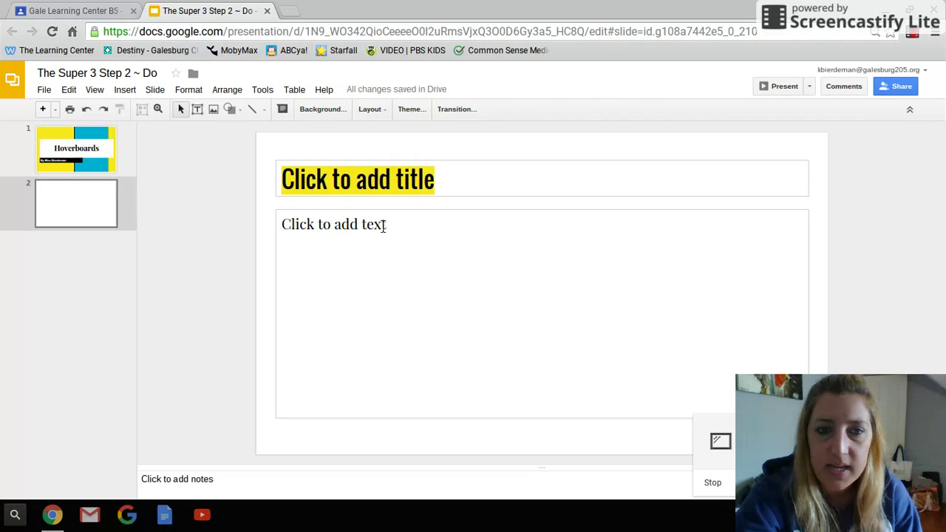
- Title slide 2 'How to use a hoverboard', fixing a typo, and leave the body empty
click(385, 189)
text(How to )
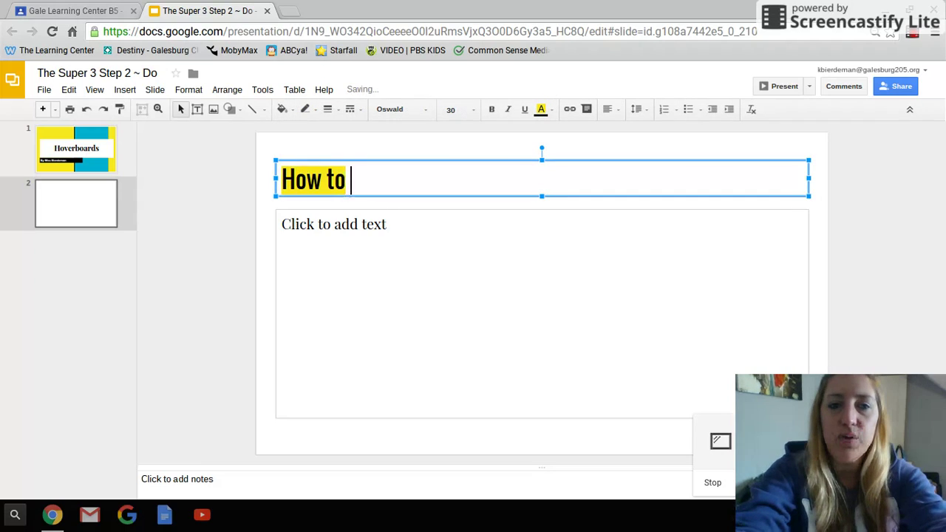
text(su)
key(BackSpace)
key(BackSpace)
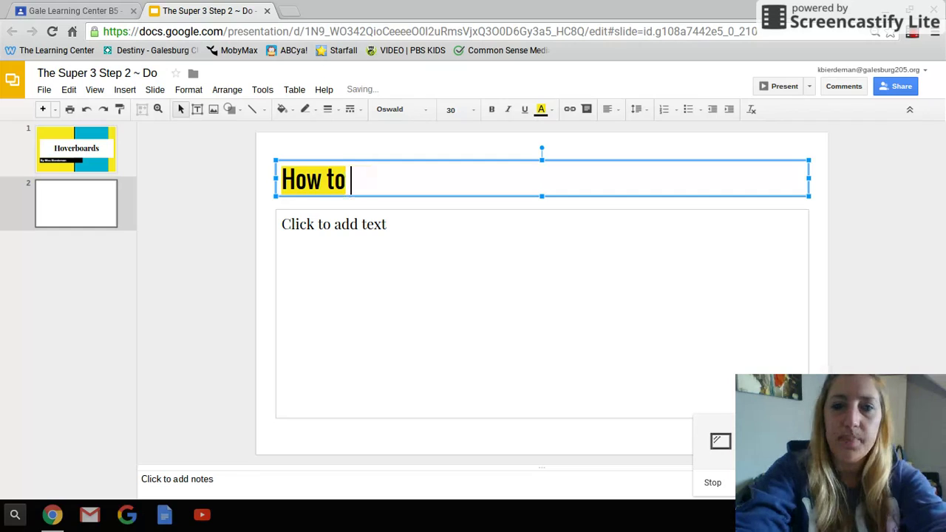
text(use a h)
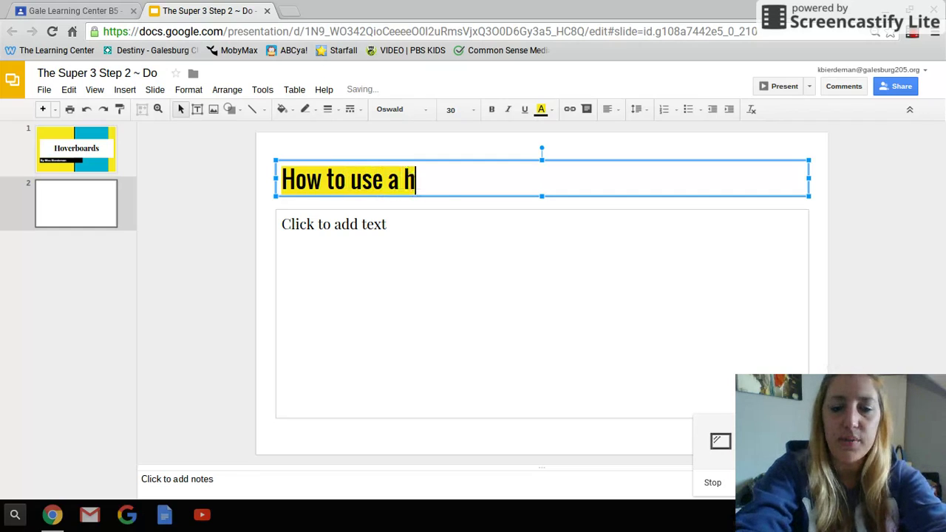
text(overboard)
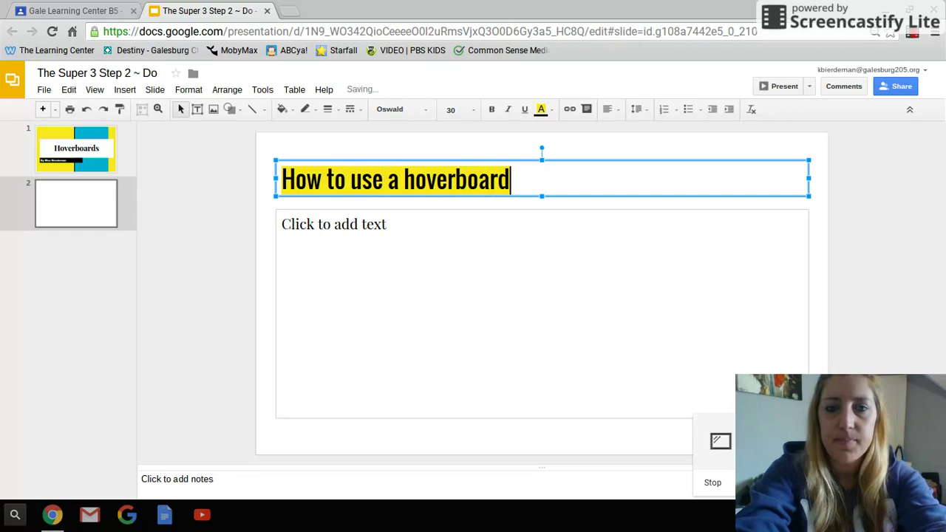
click(199, 291)
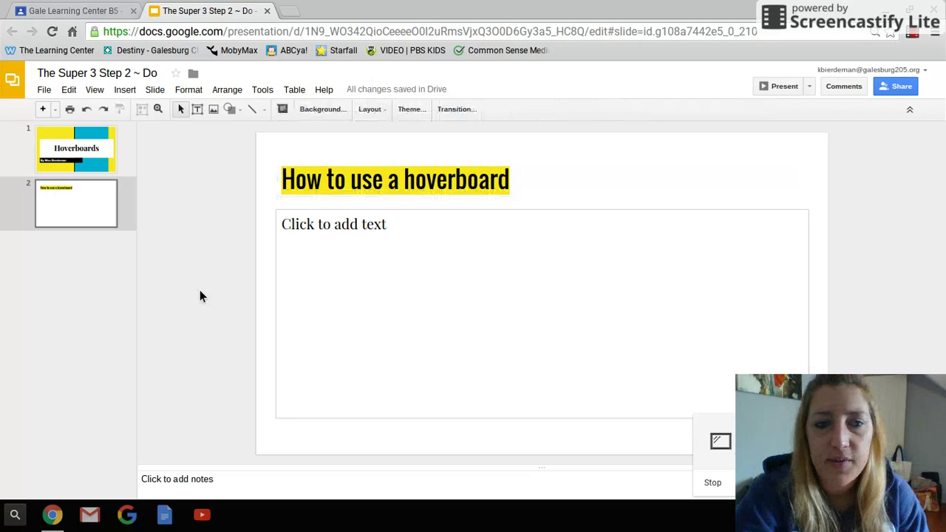
click(337, 226)
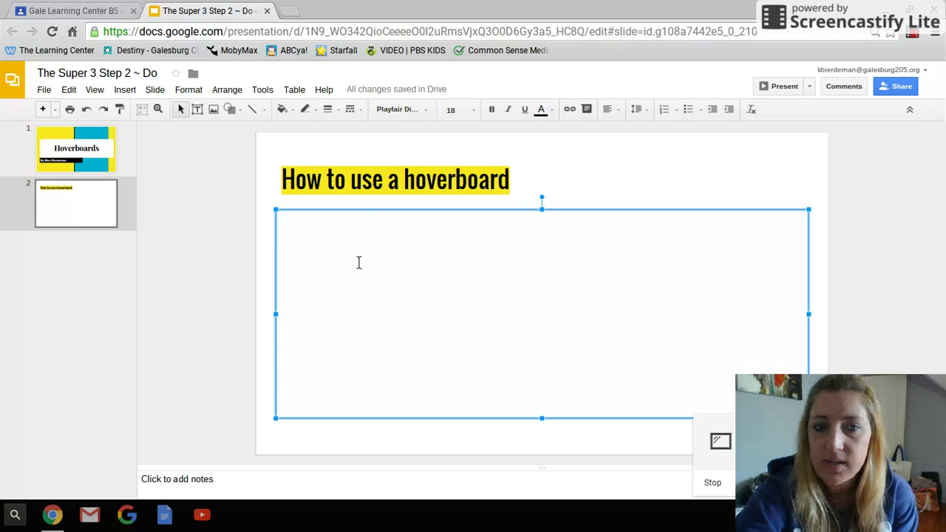
click(188, 252)
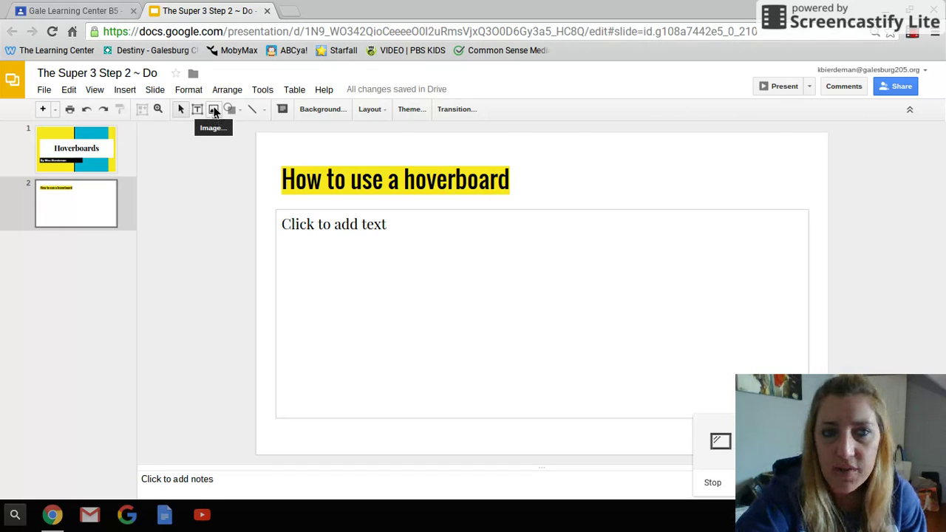
- Open the Insert image dialog, glance at the upload option, then return to web search
click(213, 109)
scroll(321, 296, up, 5)
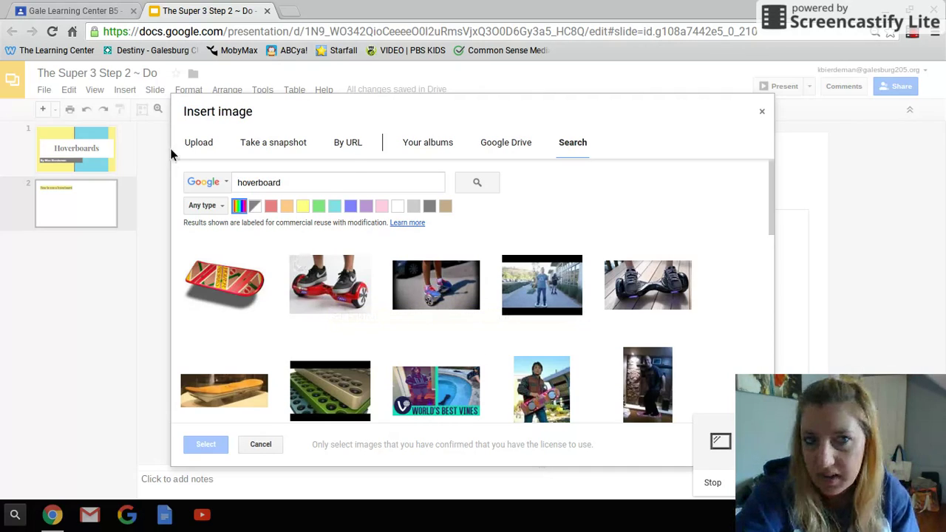
click(193, 144)
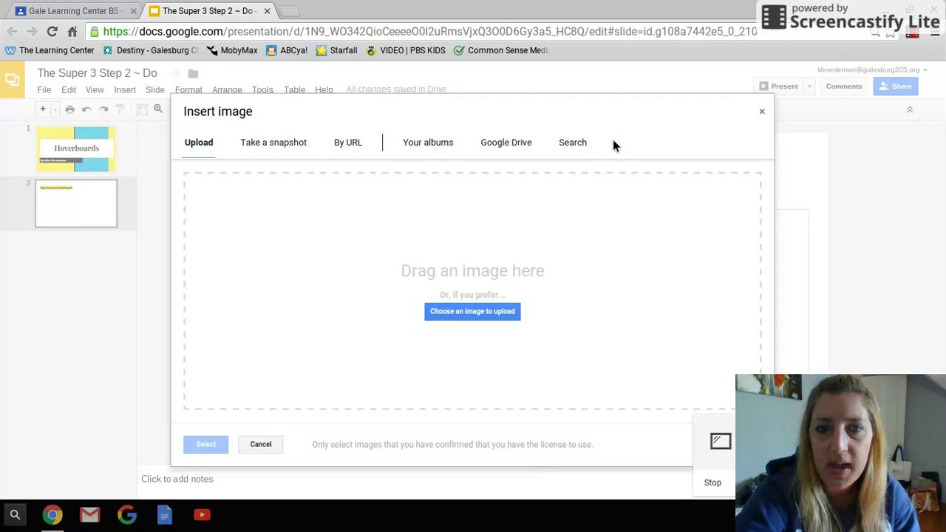
click(571, 145)
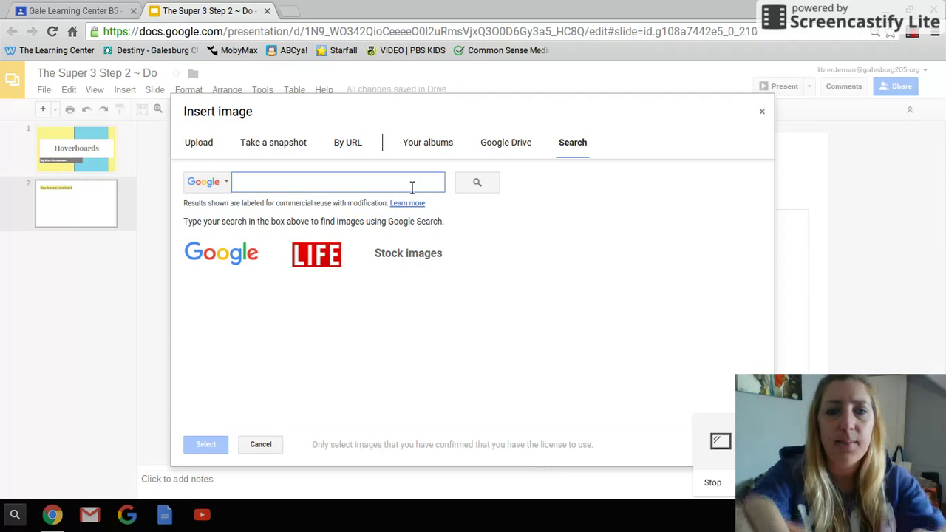
- Search images for 'hoverboard' and choose the white two-wheeled hoverboard photo
text(hoverboard)
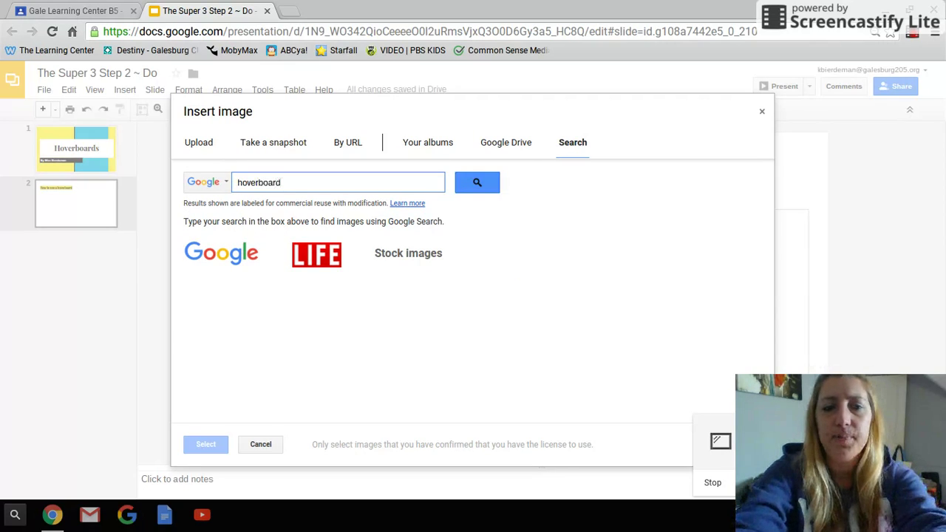
key(Return)
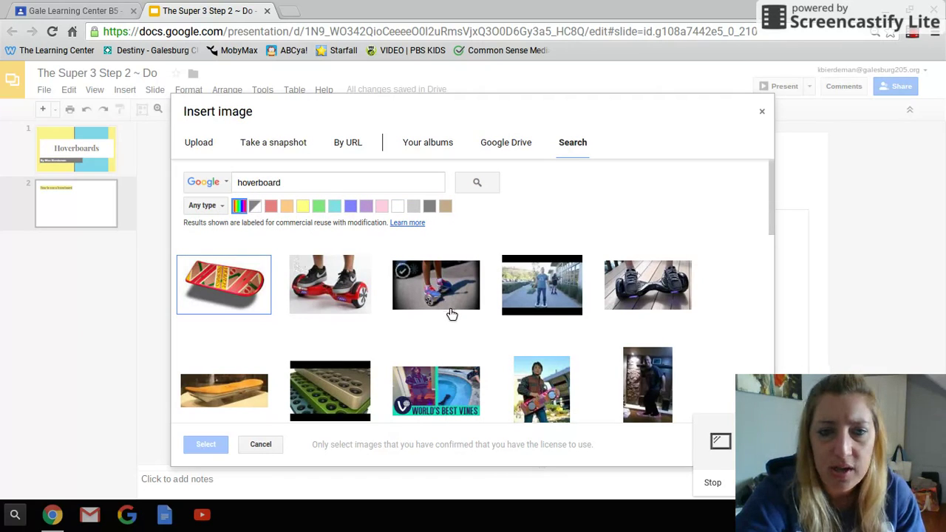
scroll(394, 336, down, 3)
scroll(396, 337, down, 5)
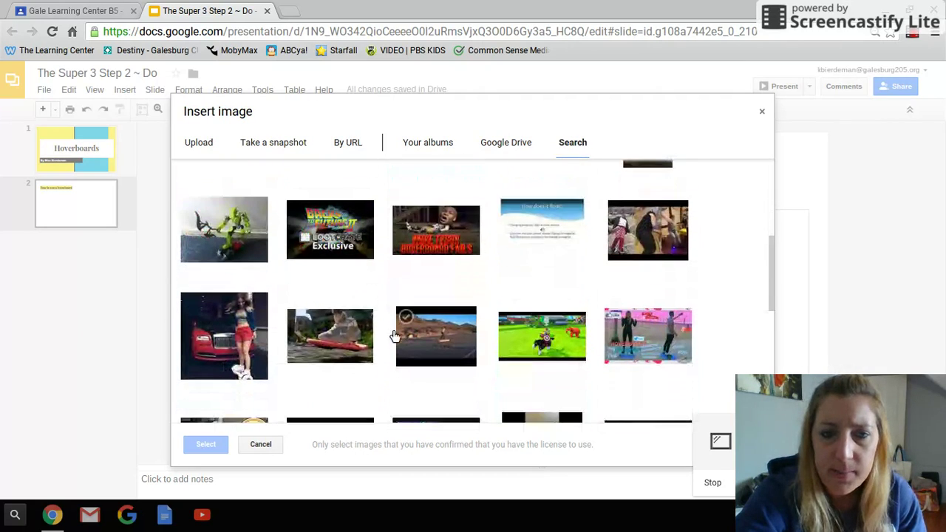
scroll(395, 338, down, 3)
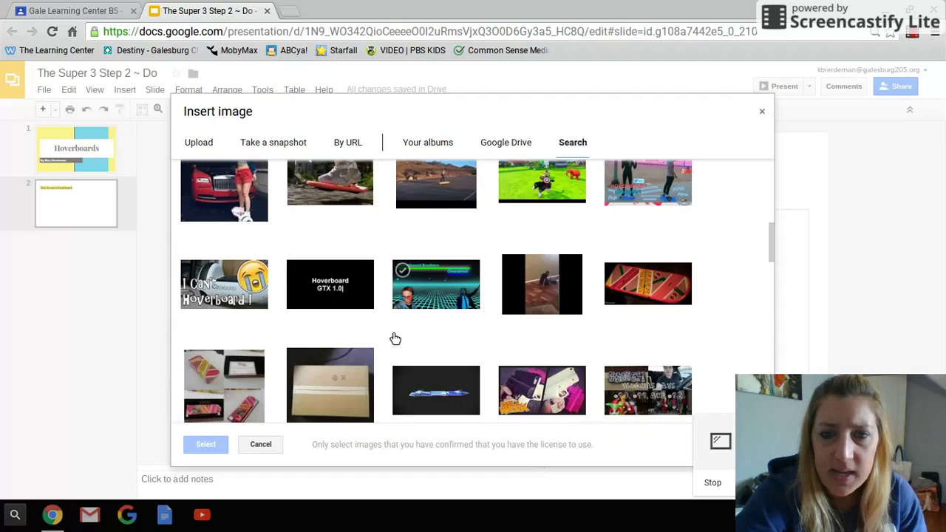
scroll(395, 338, up, 10)
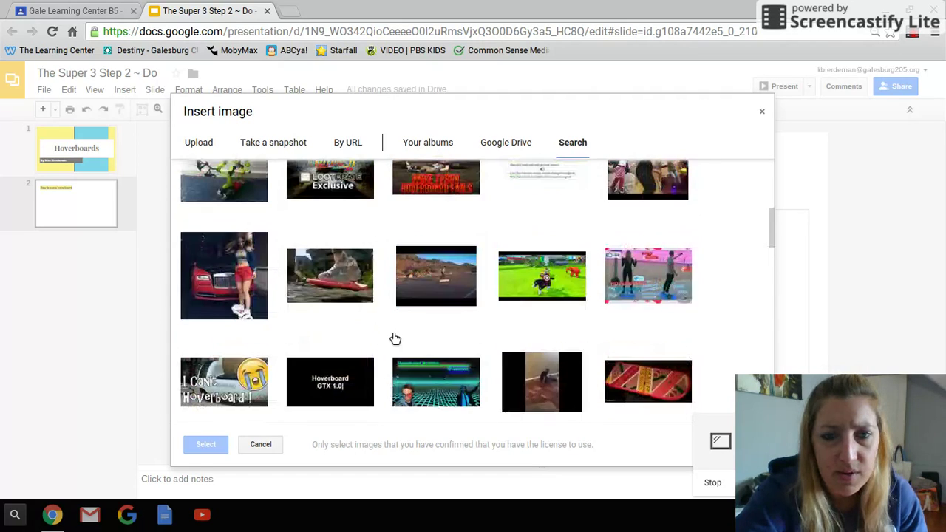
scroll(396, 338, up, 1)
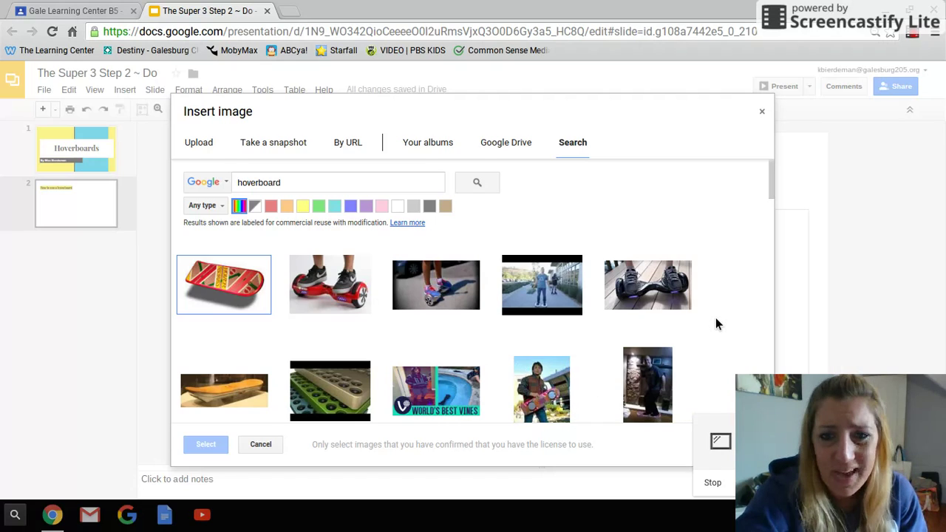
scroll(714, 319, down, 1)
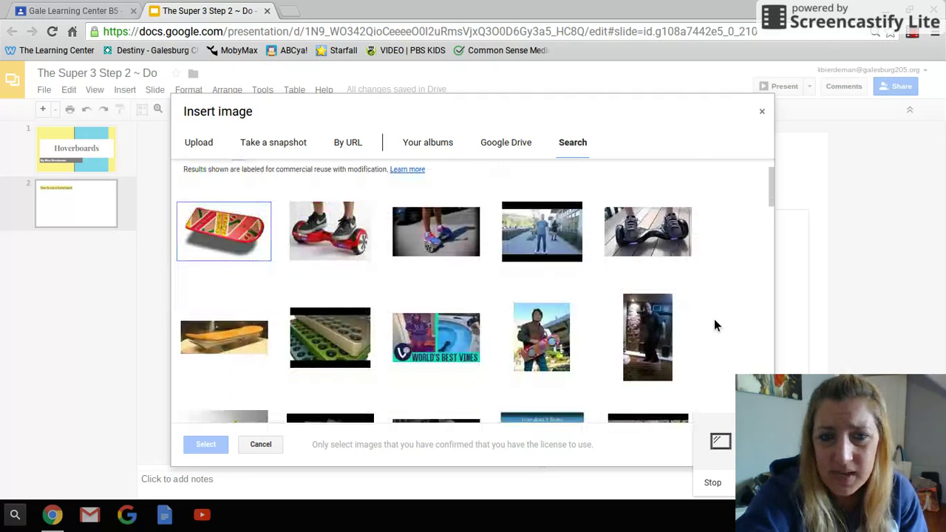
scroll(714, 319, down, 5)
scroll(714, 319, up, 1)
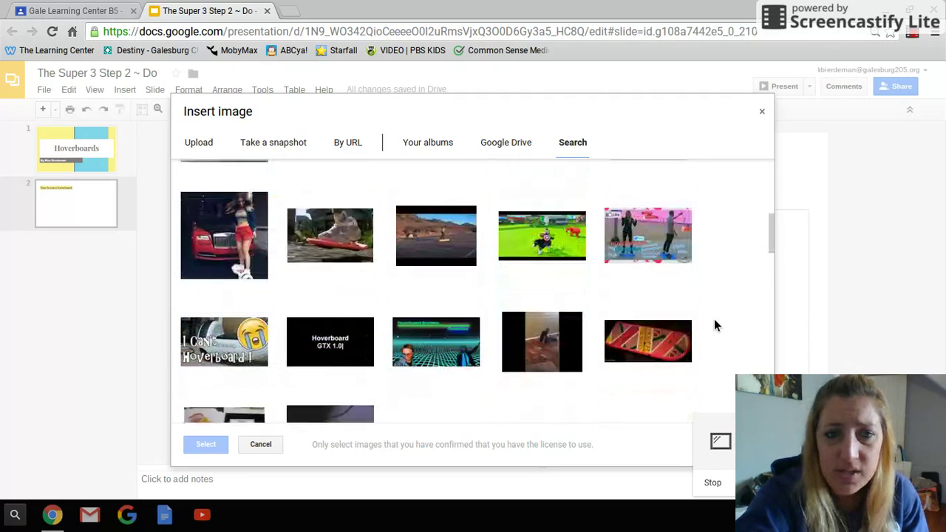
scroll(713, 319, down, 6)
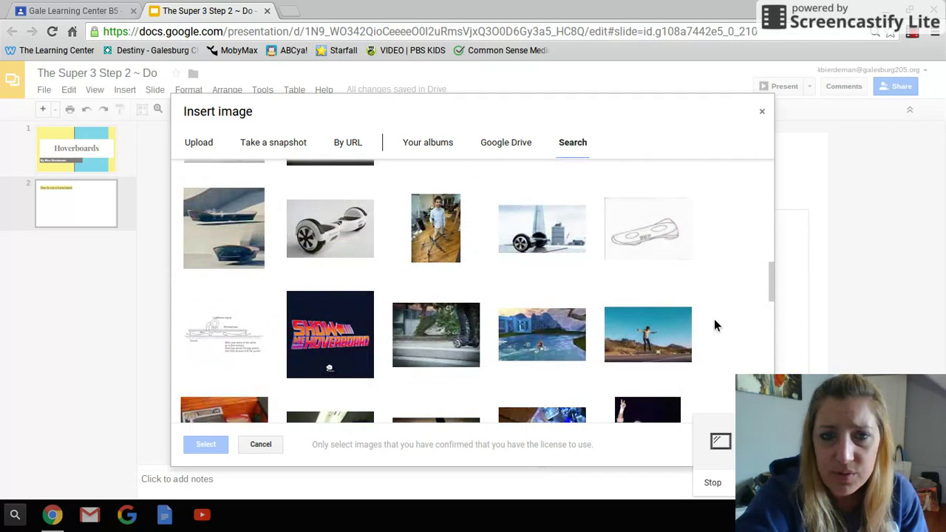
scroll(714, 319, down, 1)
scroll(714, 318, up, 2)
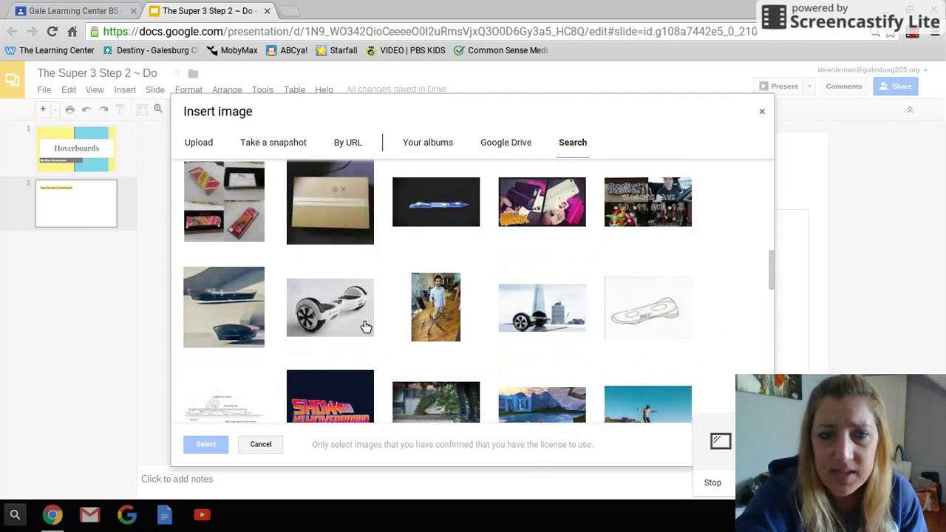
click(322, 315)
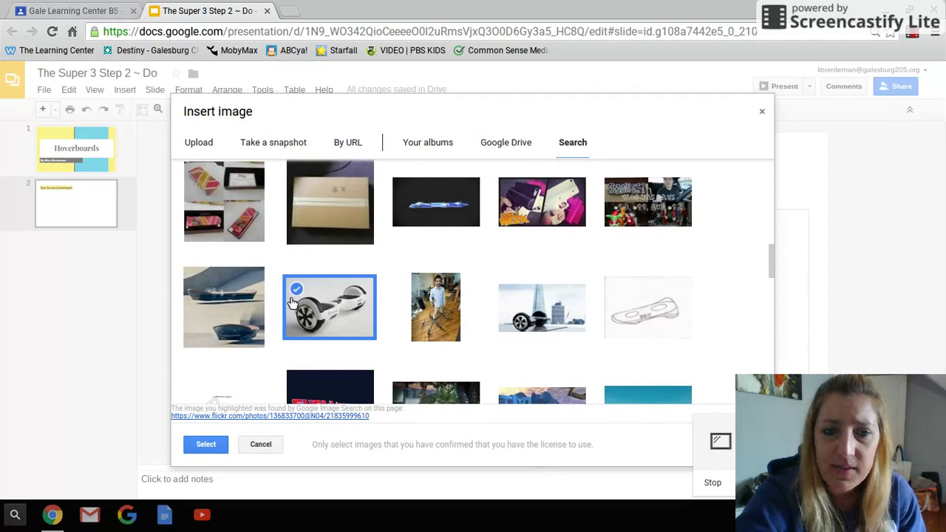
- Insert the chosen white hoverboard photo onto slide 2
click(220, 446)
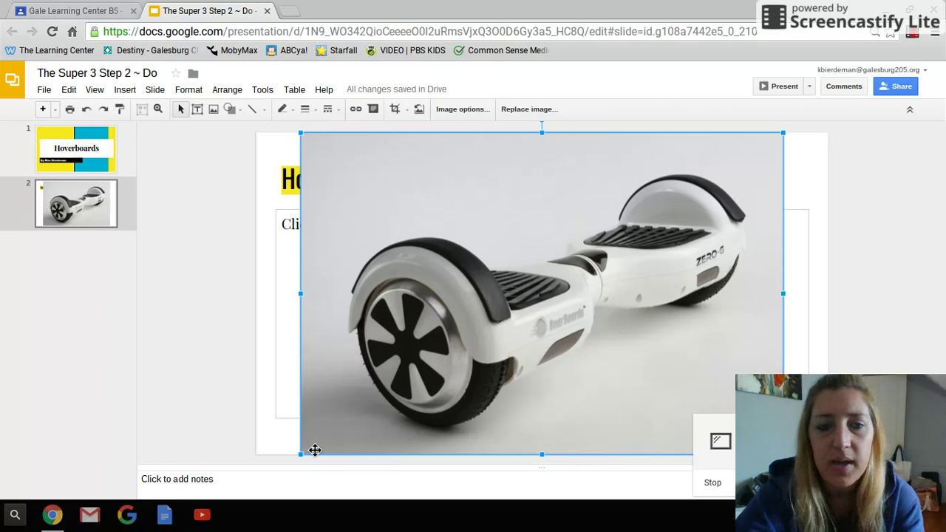
- Shrink the hoverboard photo, move it to the lower right and tilt it about 6.5°
drag(301, 456, 603, 271)
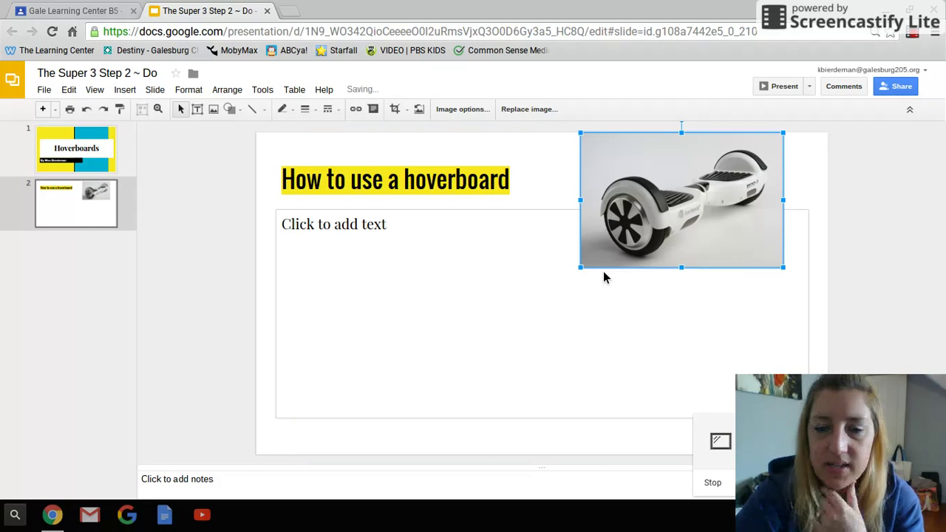
drag(708, 192, 680, 338)
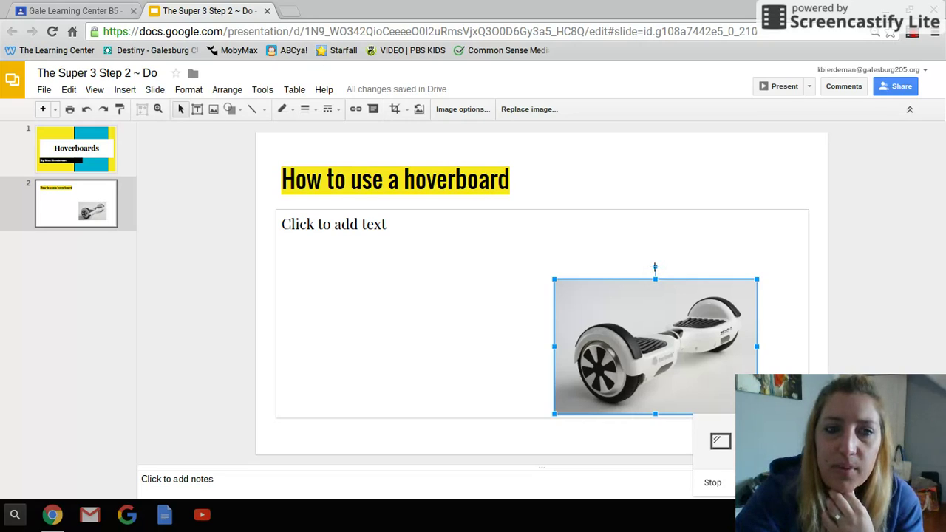
drag(654, 266, 672, 284)
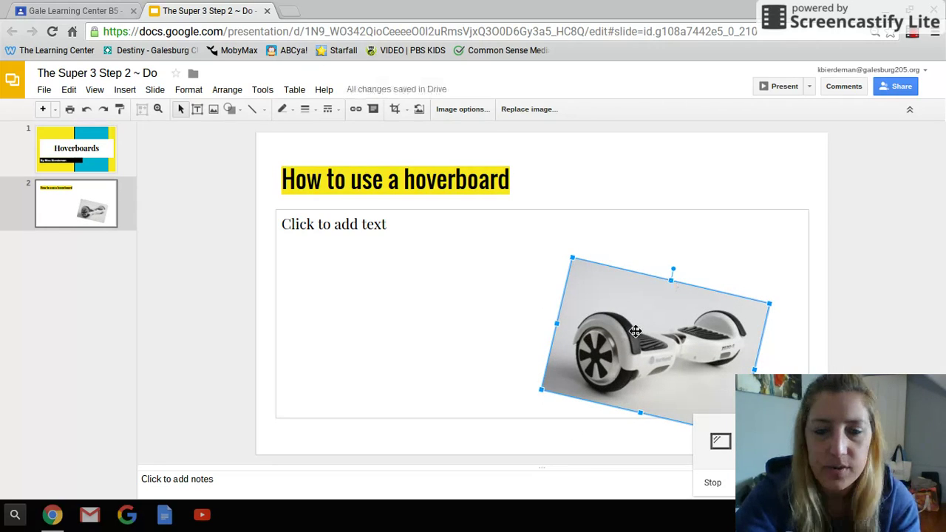
drag(635, 333, 665, 347)
click(711, 209)
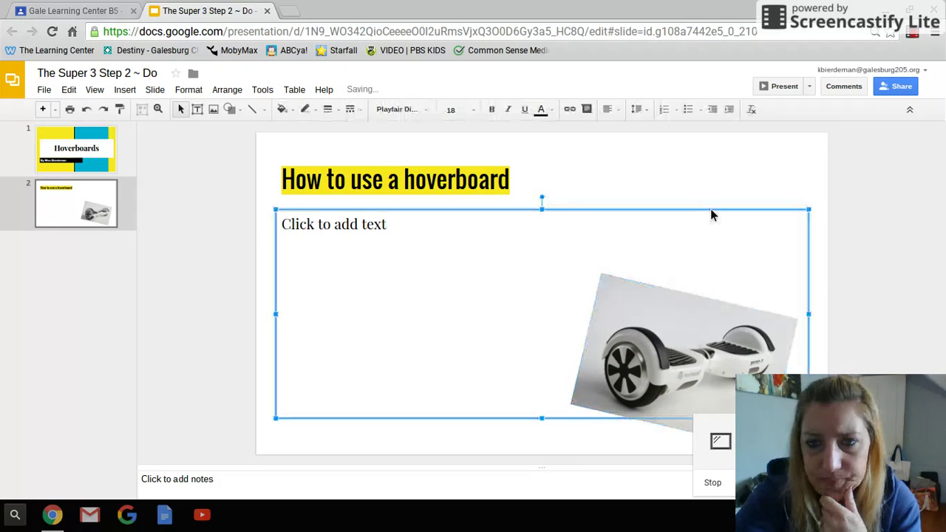
click(709, 193)
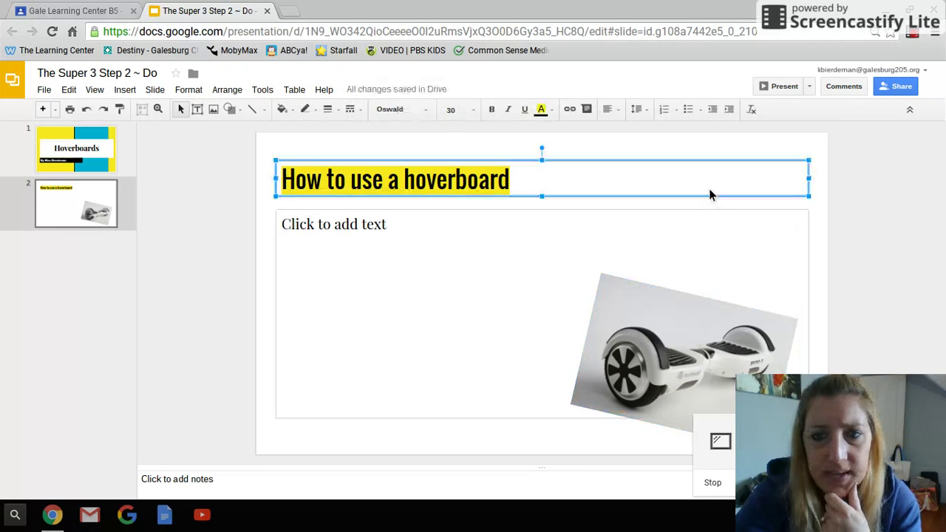
click(833, 184)
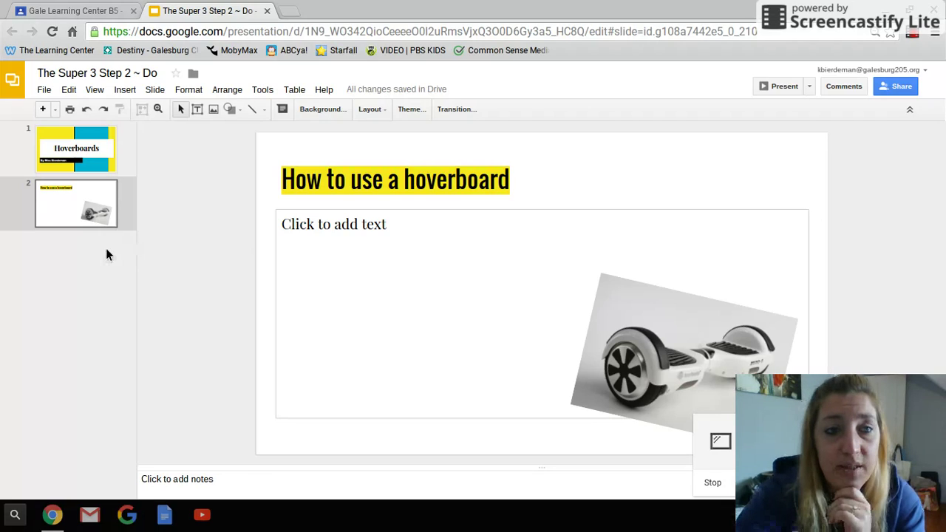
- Add a blank Title and body slide 3, then a Section header slide 4
click(43, 109)
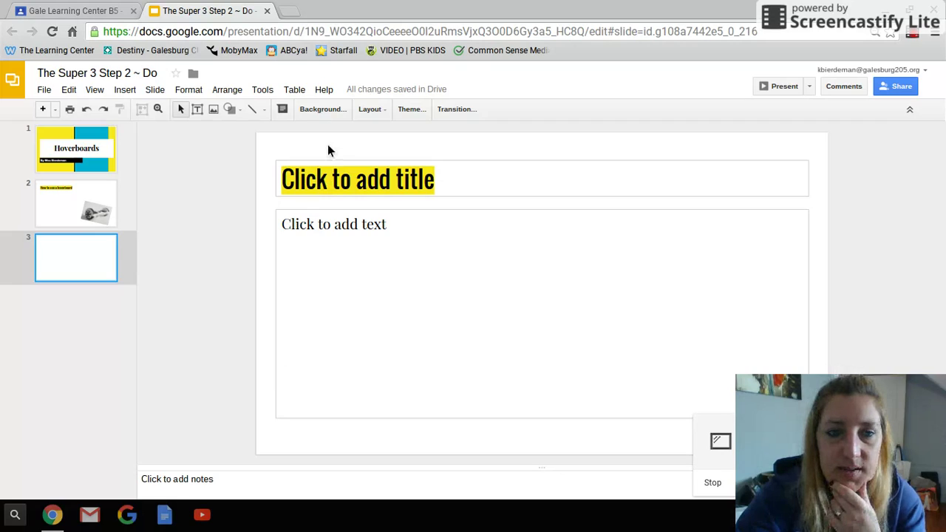
click(55, 109)
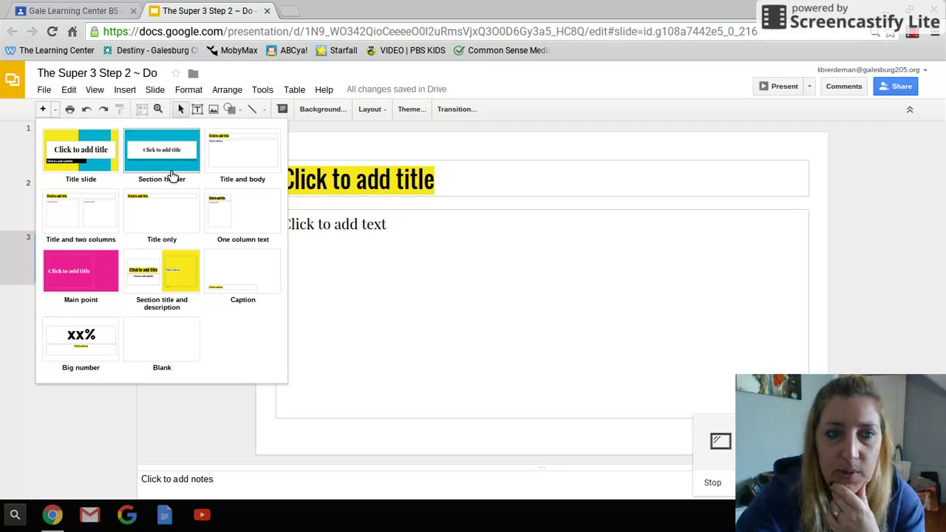
click(161, 144)
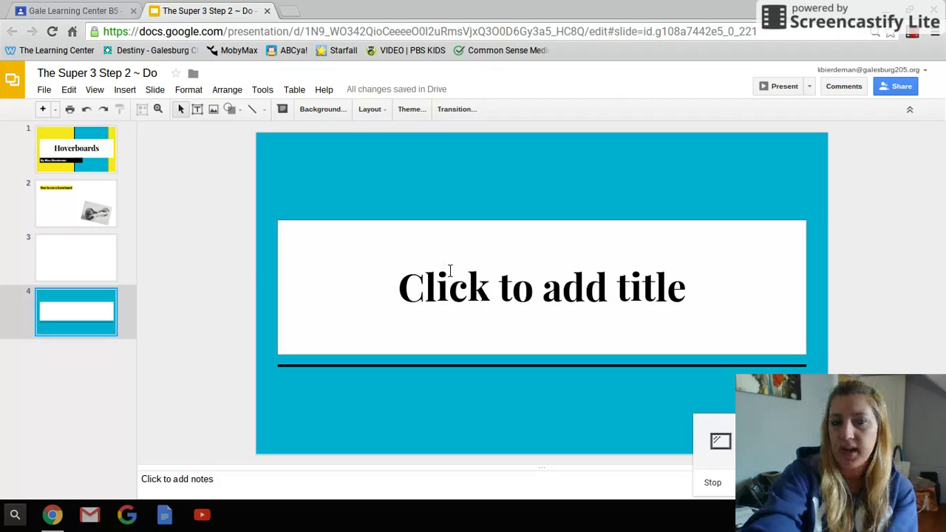
- Review the Hoverboards title, hoverboard how-to, empty and section header slides, settling on empty slide 3
click(73, 365)
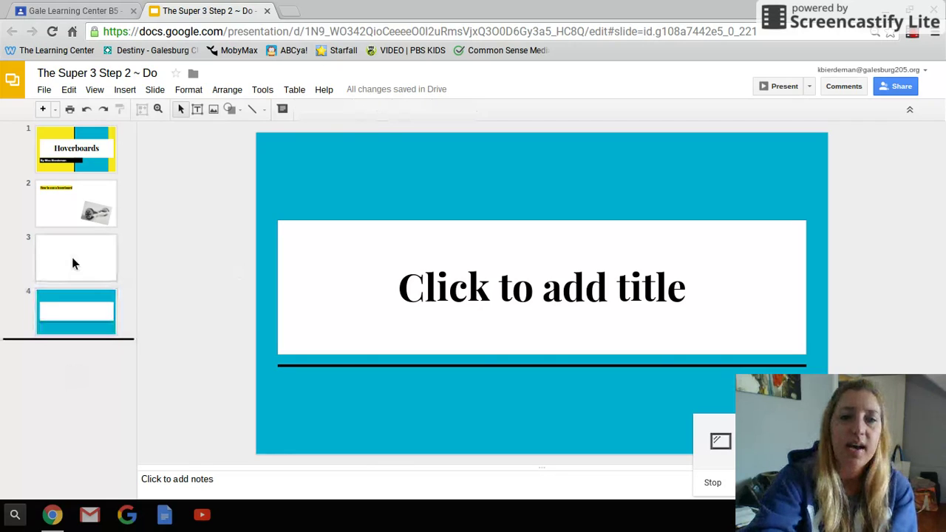
click(73, 148)
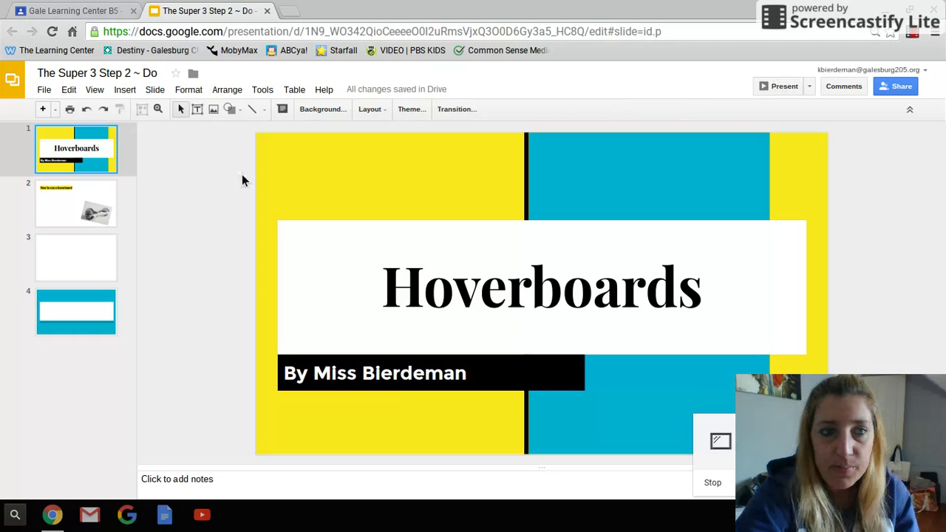
click(66, 213)
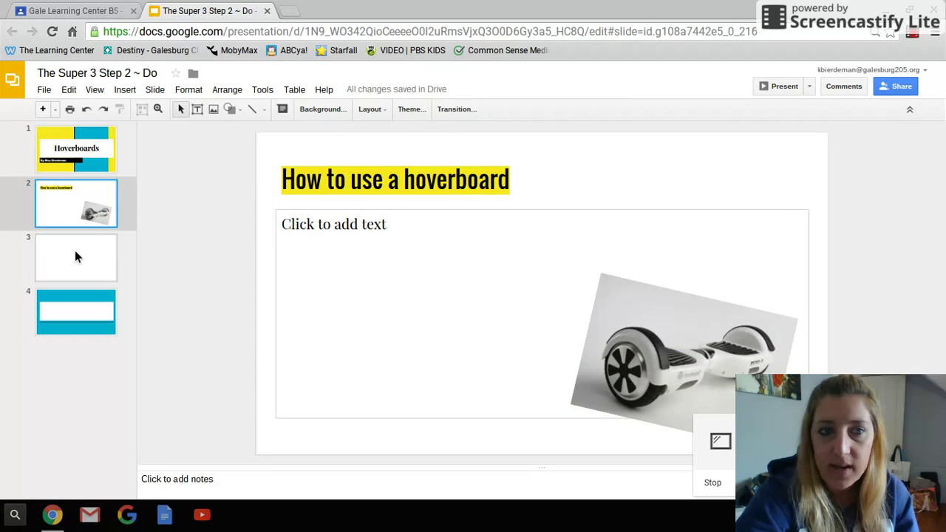
click(74, 251)
click(80, 299)
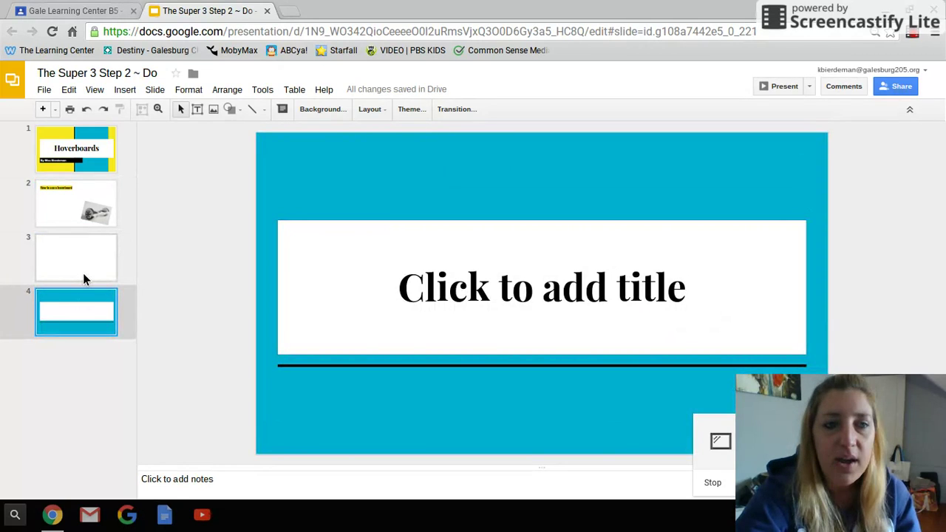
click(83, 273)
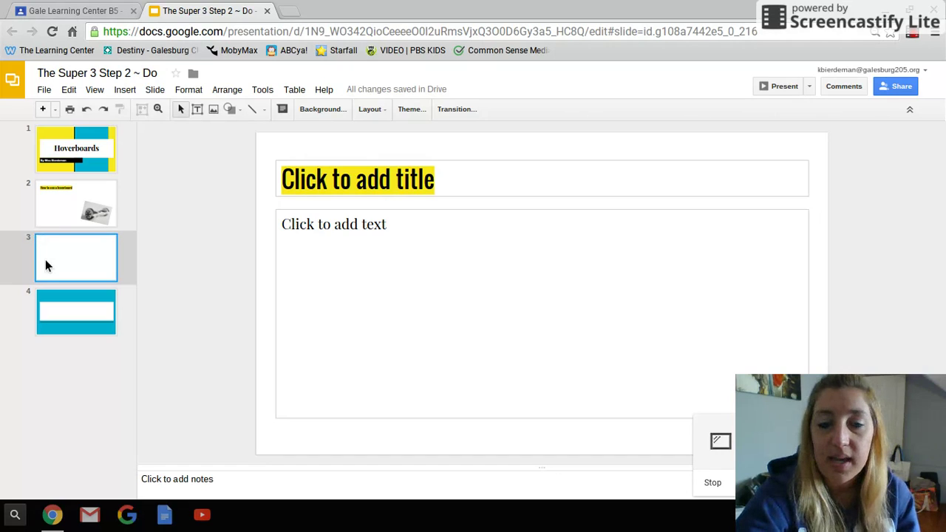
- Delete the empty slide 3, then check the hoverboard slide and the blue section header now following it
key(Delete)
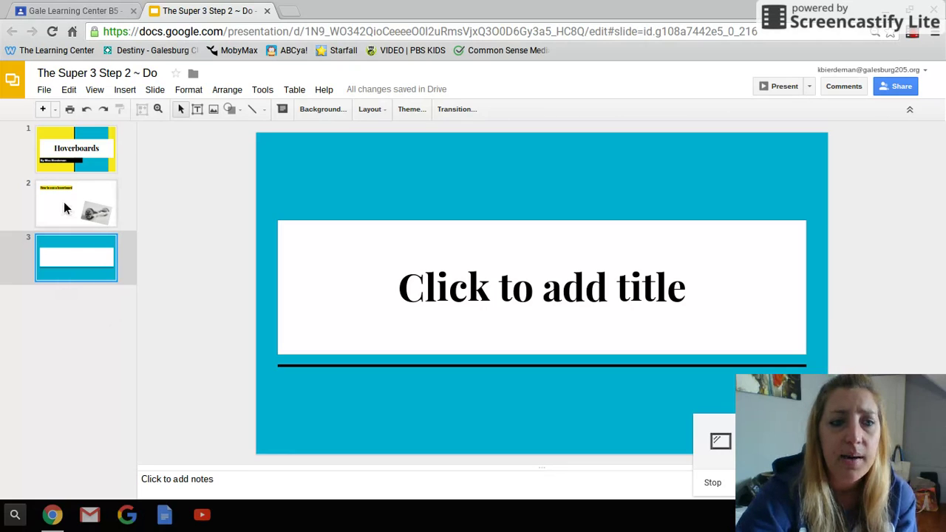
click(64, 202)
click(64, 253)
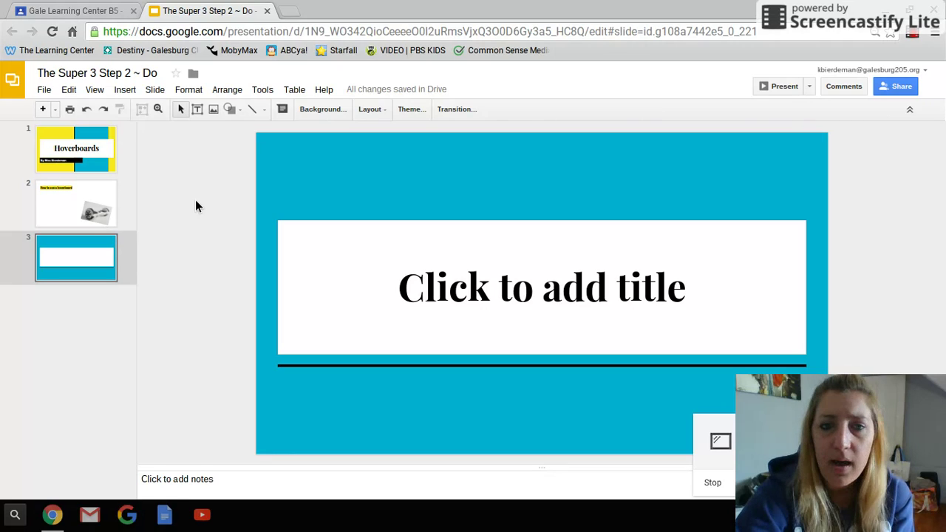
drag(102, 290, 178, 246)
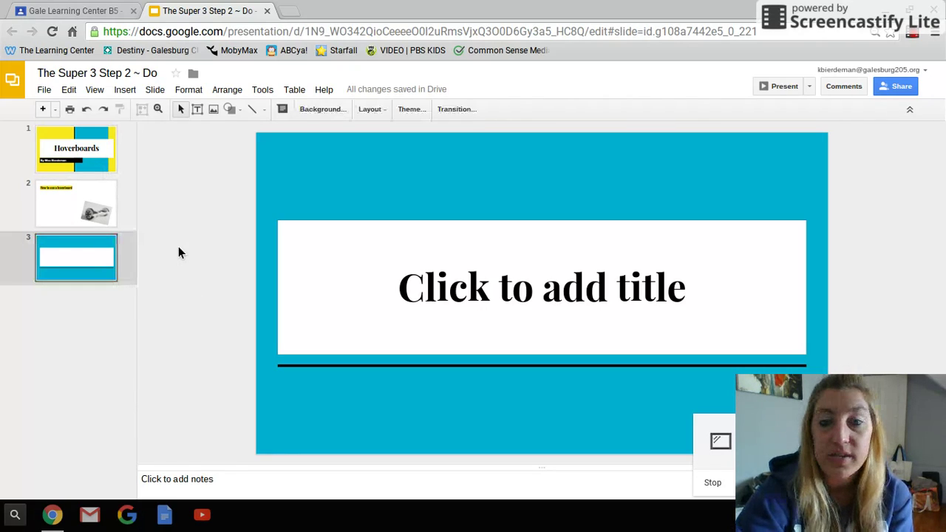